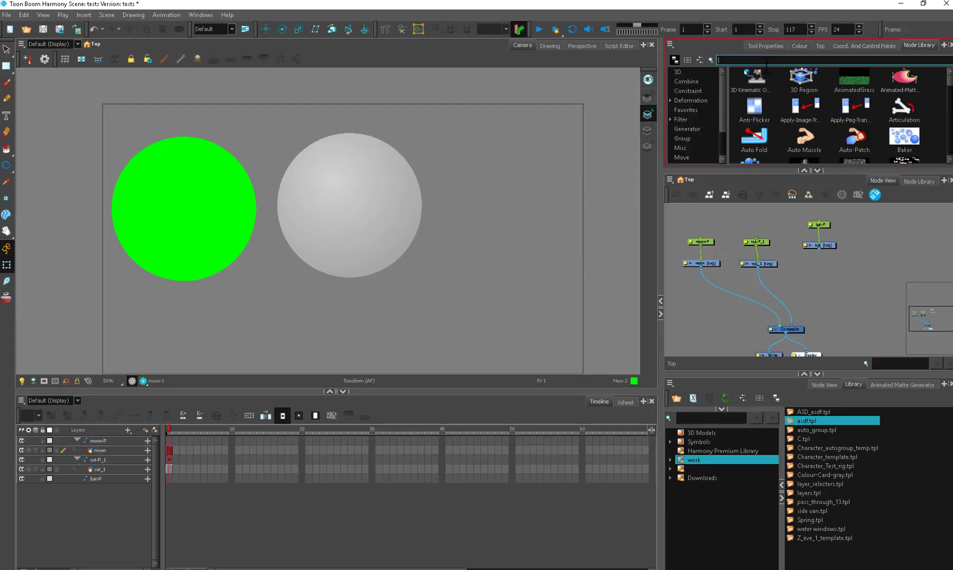
Find the Cutter node in the node library and add it below the moon drawing node.
{"action": "type", "text": "u"}
{"action": "left_click_drag", "start_coordinate": [799, 112], "coordinate": [729, 294]}
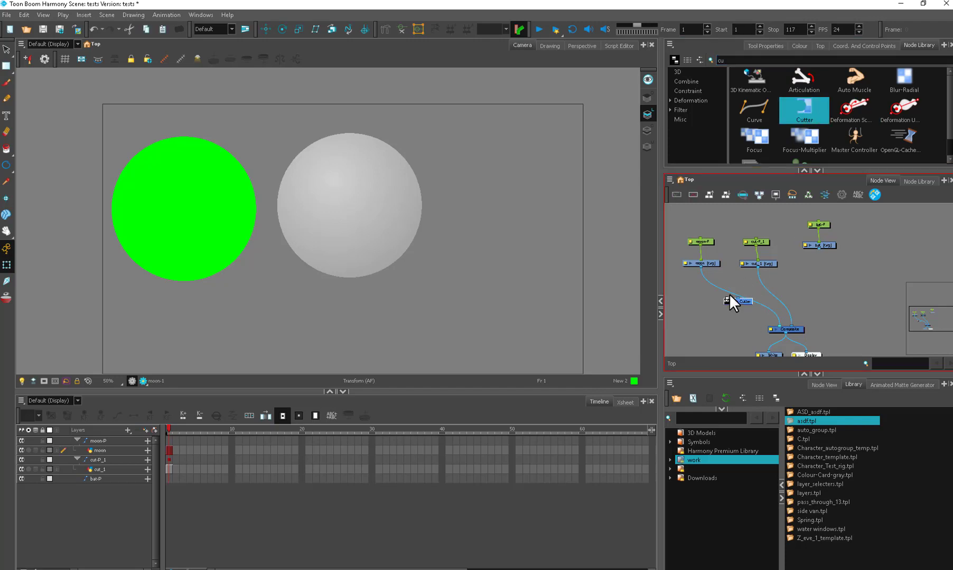
{"action": "scroll", "coordinate": [729, 294], "scroll_direction": "up", "scroll_amount": 5}
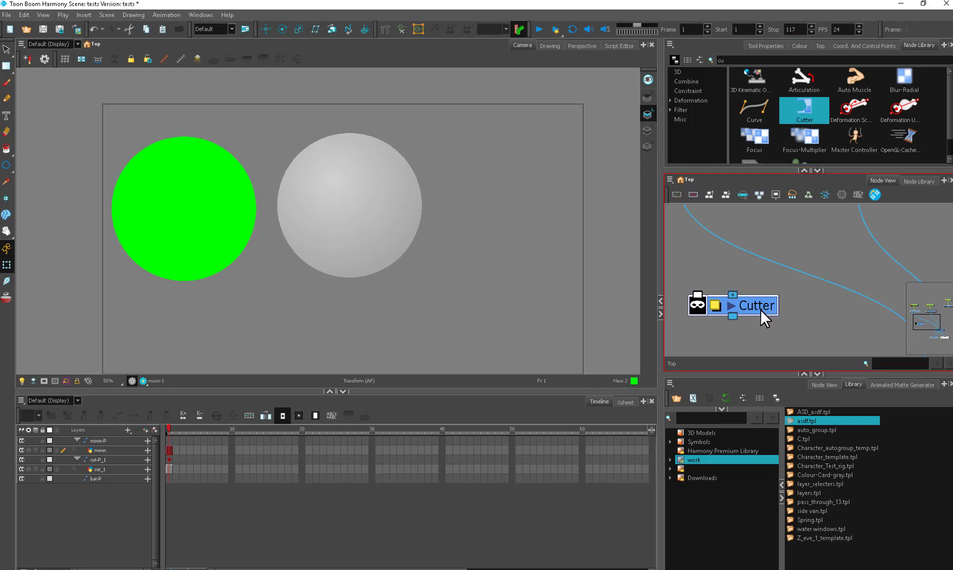
{"action": "scroll", "coordinate": [780, 291], "scroll_direction": "down", "scroll_amount": 3}
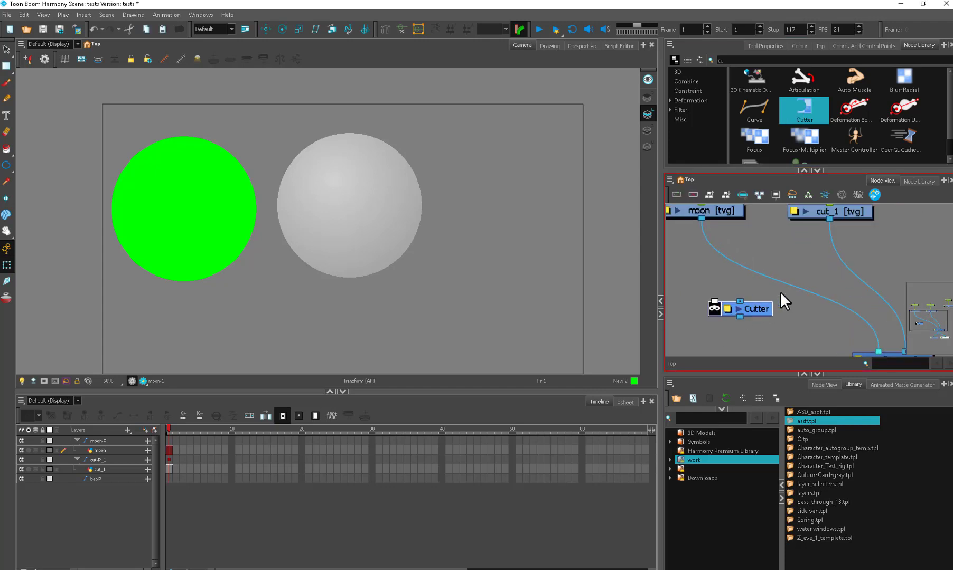
Insert the Cutter node into the connection between the moon drawing and the Composite.
{"action": "scroll", "coordinate": [719, 304], "scroll_direction": "up", "scroll_amount": 3}
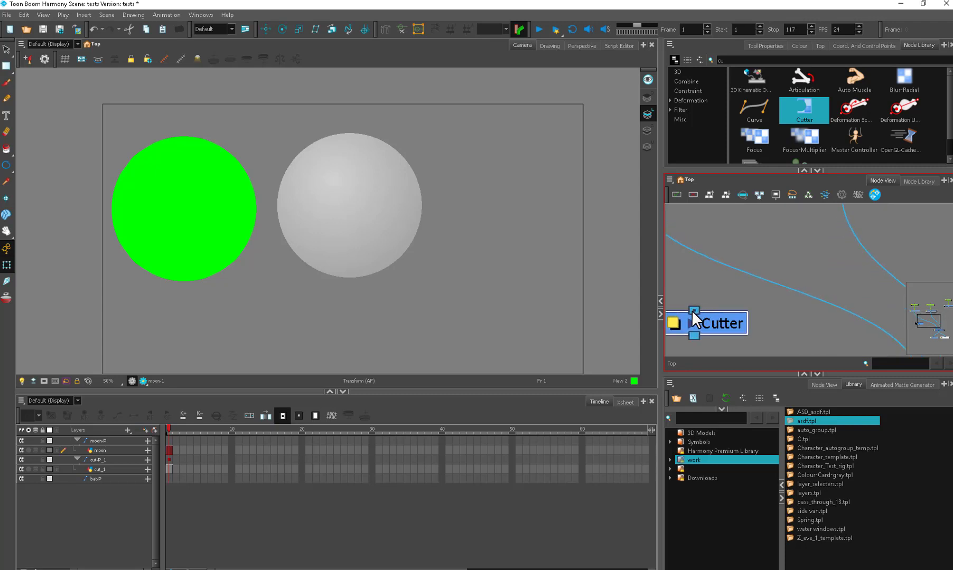
{"action": "left_click_drag", "start_coordinate": [694, 315], "coordinate": [739, 315]}
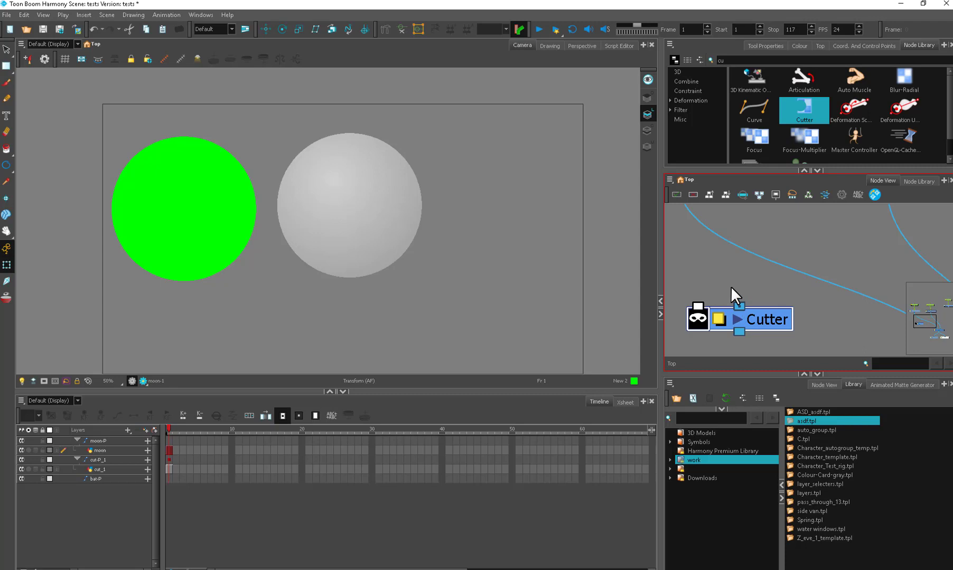
{"action": "scroll", "coordinate": [730, 287], "scroll_direction": "down", "scroll_amount": 4}
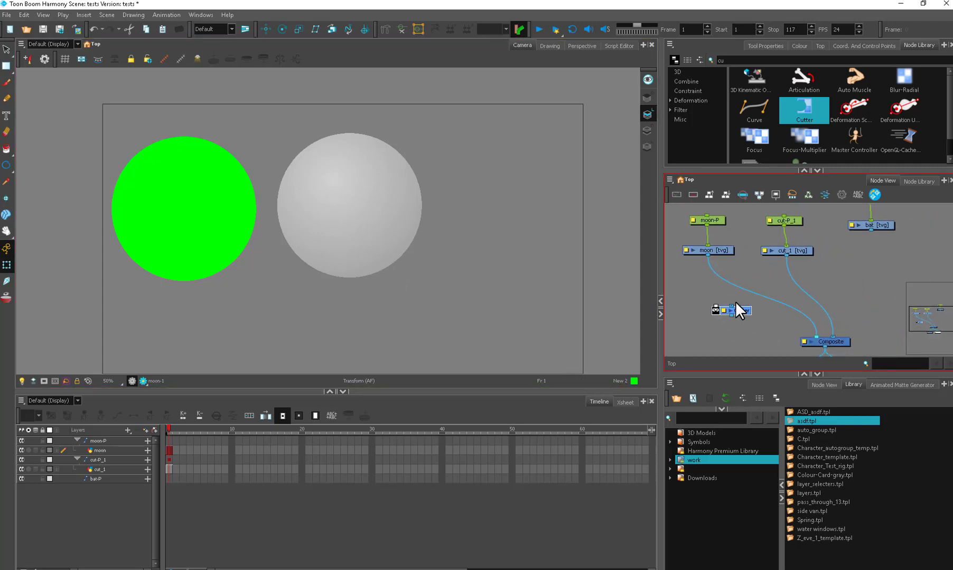
{"action": "mouse_move", "coordinate": [745, 312]}
{"action": "left_mouse_down"}
{"action": "mouse_move", "coordinate": [783, 306]}
{"action": "mouse_move", "coordinate": [756, 297]}
{"action": "left_mouse_up"}
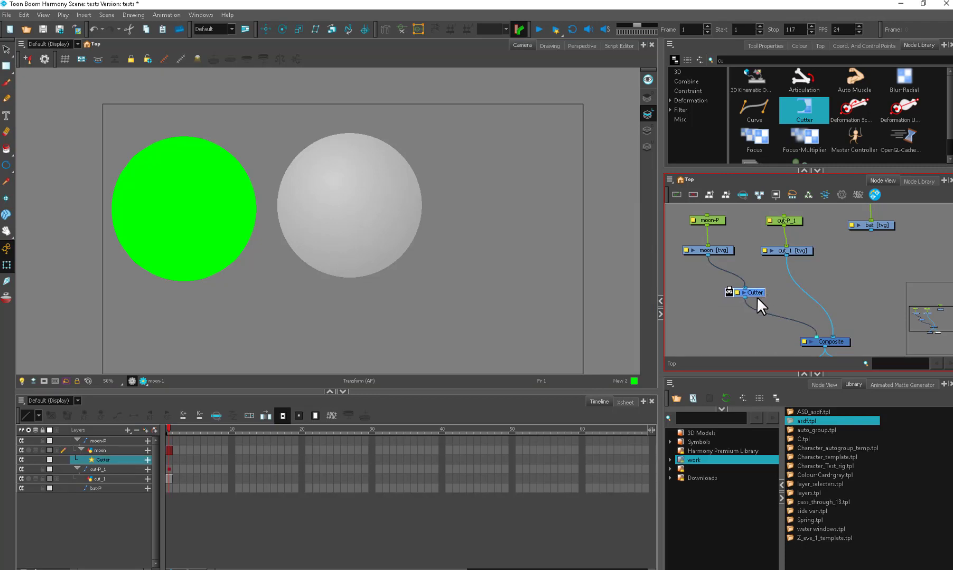
{"action": "scroll", "coordinate": [756, 296], "scroll_direction": "up", "scroll_amount": 1}
{"action": "scroll", "coordinate": [733, 288], "scroll_direction": "up", "scroll_amount": 2}
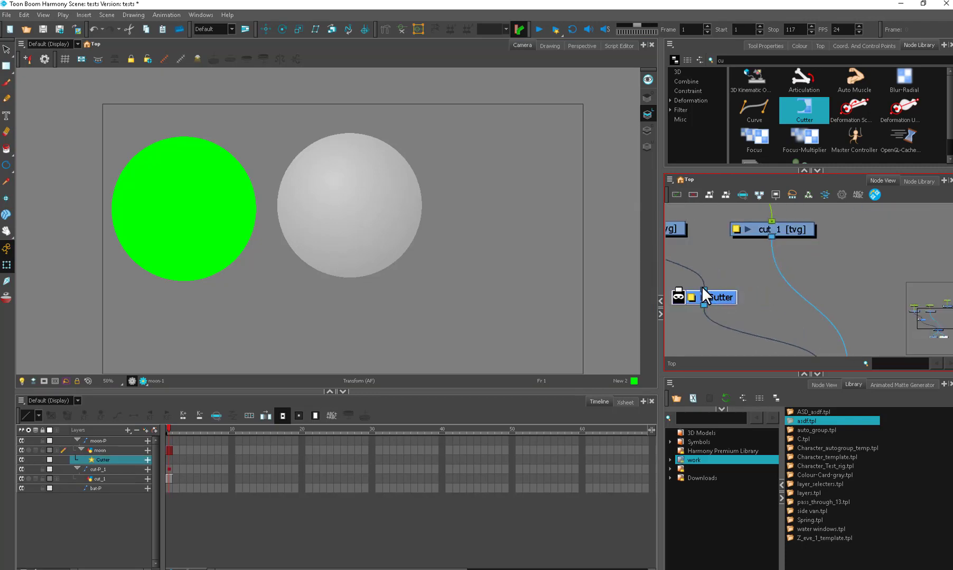
{"action": "left_click_drag", "start_coordinate": [703, 294], "coordinate": [696, 303]}
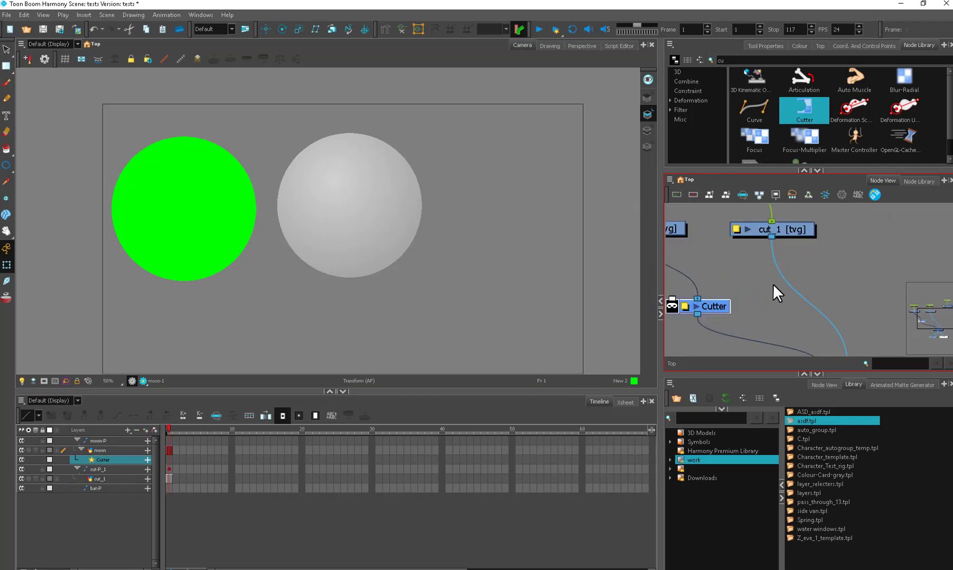
Reroute the cut_1 drawing's connection from the Composite to the Cutter's matte port.
{"action": "scroll", "coordinate": [776, 280], "scroll_direction": "down", "scroll_amount": 3}
{"action": "left_click_drag", "start_coordinate": [832, 337], "coordinate": [812, 300]}
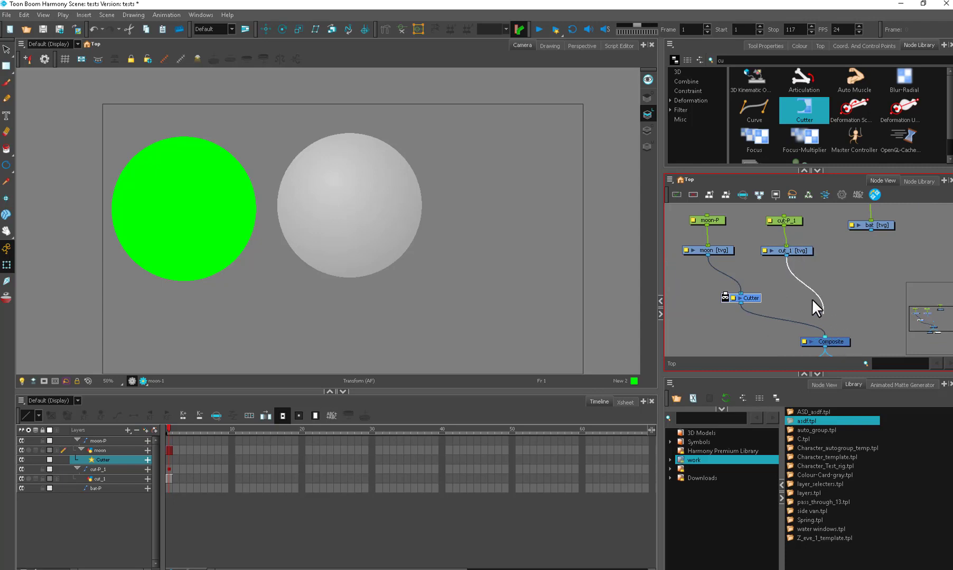
{"action": "left_click_drag", "start_coordinate": [726, 284], "coordinate": [723, 293]}
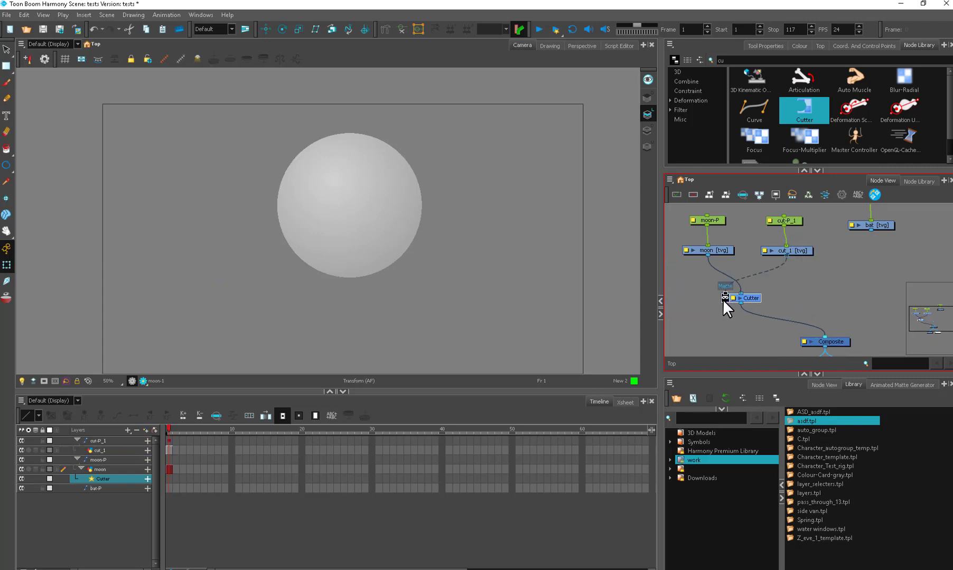
Move the cut-P_1 peg so the cutting circle overlaps the moon's lower-left edge.
{"action": "scroll", "coordinate": [723, 299], "scroll_direction": "up", "scroll_amount": 3}
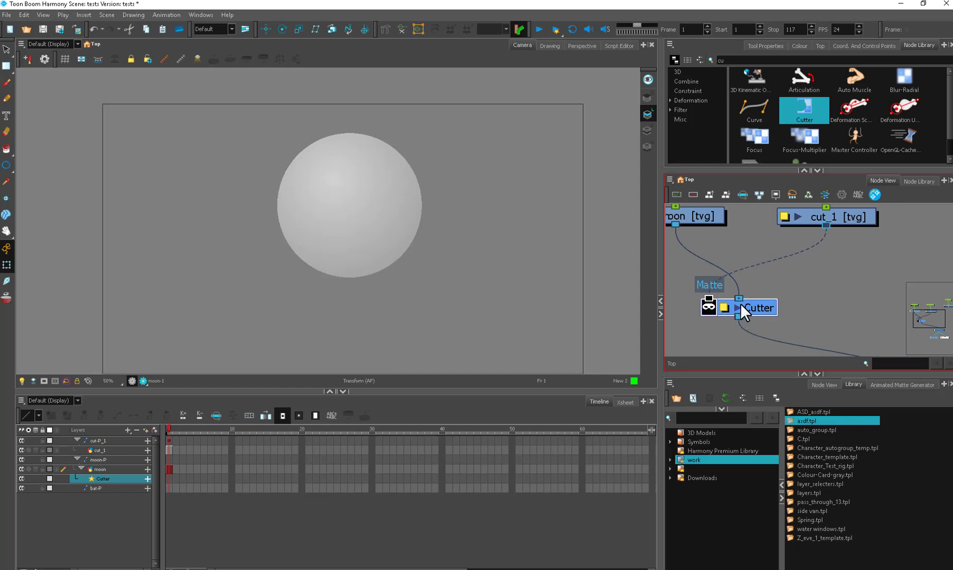
{"action": "scroll", "coordinate": [741, 302], "scroll_direction": "up", "scroll_amount": 3}
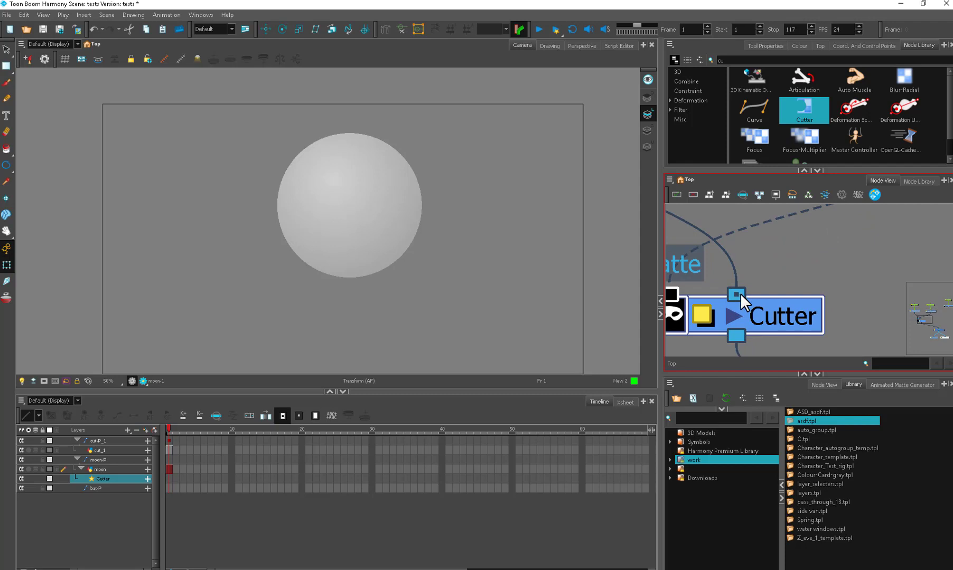
{"action": "scroll", "coordinate": [739, 294], "scroll_direction": "down", "scroll_amount": 2}
{"action": "scroll", "coordinate": [749, 291], "scroll_direction": "up", "scroll_amount": 2}
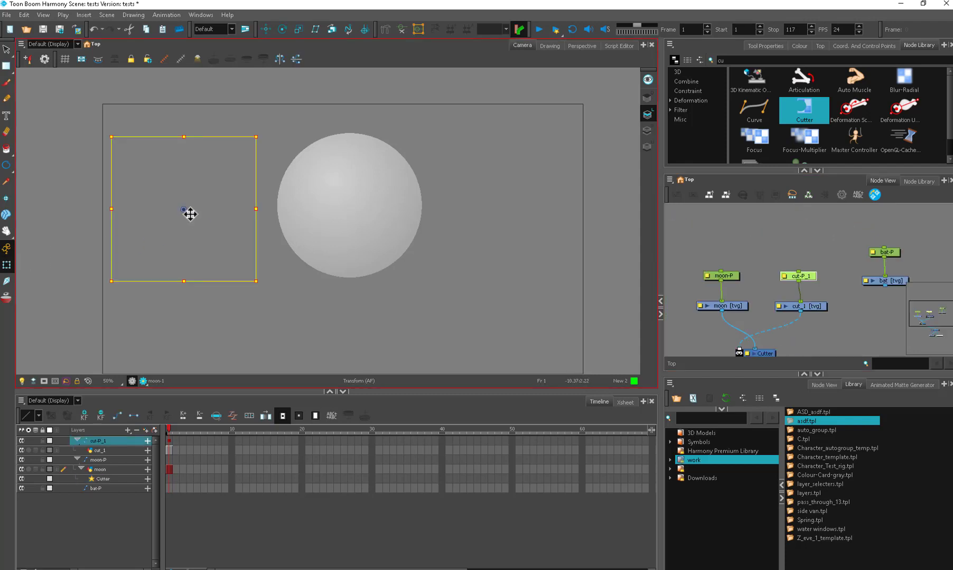
{"action": "left_click_drag", "start_coordinate": [190, 215], "coordinate": [260, 281]}
Duplicate the Cutter node and place the copy beside the original, below the cut_1 drawing.
{"action": "left_click_drag", "start_coordinate": [733, 303], "coordinate": [758, 300]}
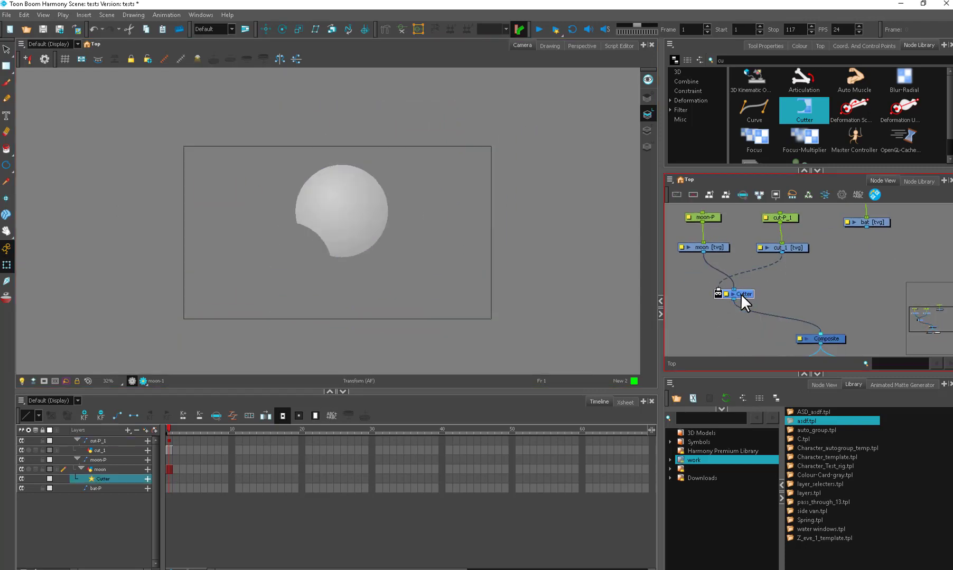
{"action": "key", "text": "ctrl+v"}
{"action": "left_click", "coordinate": [733, 303]}
{"action": "left_click_drag", "start_coordinate": [885, 217], "coordinate": [855, 262]}
Move the cutting circle up with the cut-P_1 peg so it carves the moon into a crescent.
{"action": "left_click", "coordinate": [745, 261]}
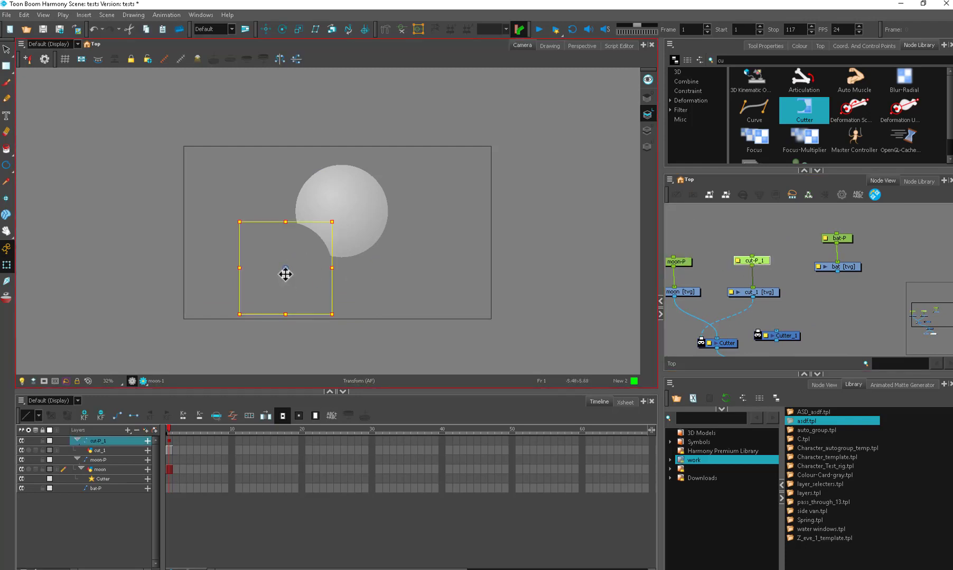
{"action": "left_click_drag", "start_coordinate": [288, 272], "coordinate": [288, 215]}
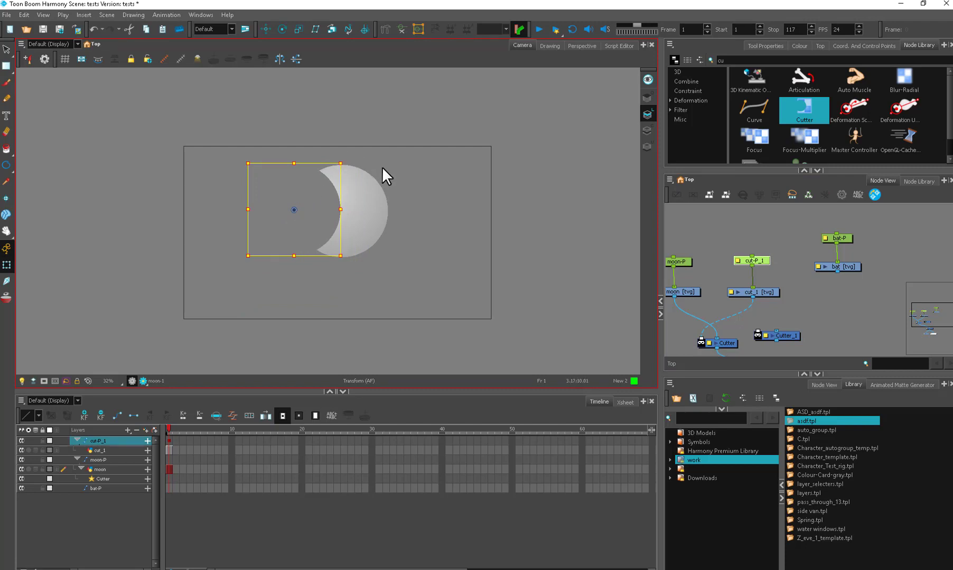
{"action": "left_click", "coordinate": [527, 230]}
Connect the bat drawing to the Composite and place the bat nodes to the left of the moon nodes.
{"action": "left_click_drag", "start_coordinate": [871, 227], "coordinate": [788, 355]}
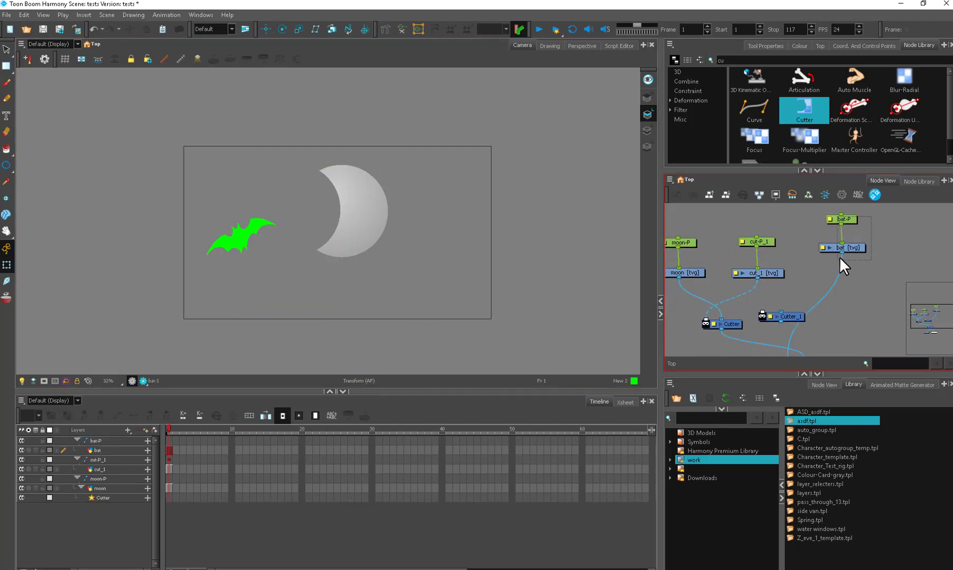
{"action": "left_click_drag", "start_coordinate": [838, 257], "coordinate": [667, 334]}
{"action": "left_click_drag", "start_coordinate": [671, 333], "coordinate": [726, 285]}
Recolour the bat drawing with the dark New 0 swatch.
{"action": "left_click", "coordinate": [724, 303]}
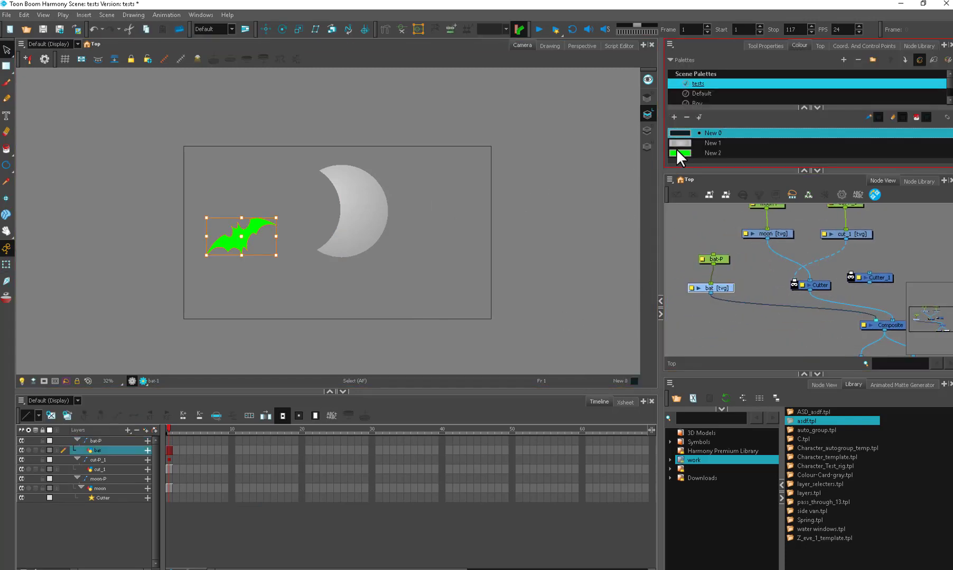
{"action": "left_click", "coordinate": [679, 133]}
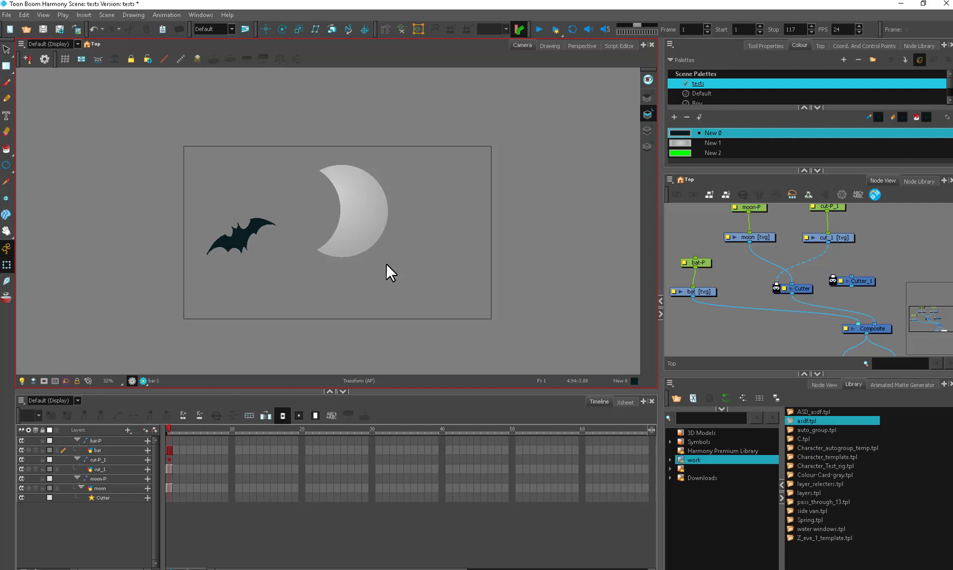
Shift the first Cutter up and insert the second Cutter between the bat drawing and the Composite.
{"action": "left_click", "coordinate": [802, 288]}
{"action": "left_click_drag", "start_coordinate": [802, 289], "coordinate": [790, 251]}
{"action": "left_click_drag", "start_coordinate": [859, 283], "coordinate": [725, 308]}
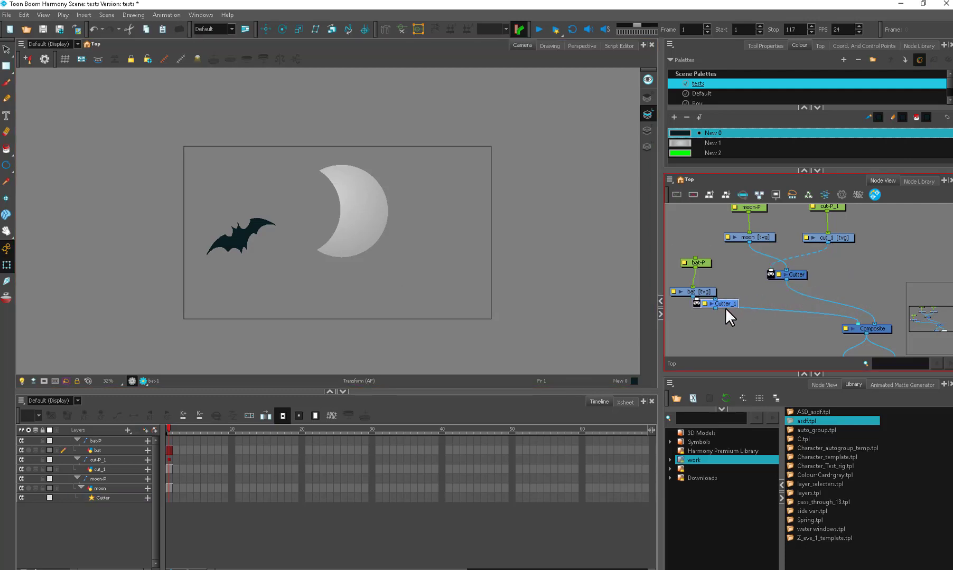
{"action": "scroll", "coordinate": [728, 288], "scroll_direction": "up", "scroll_amount": 2}
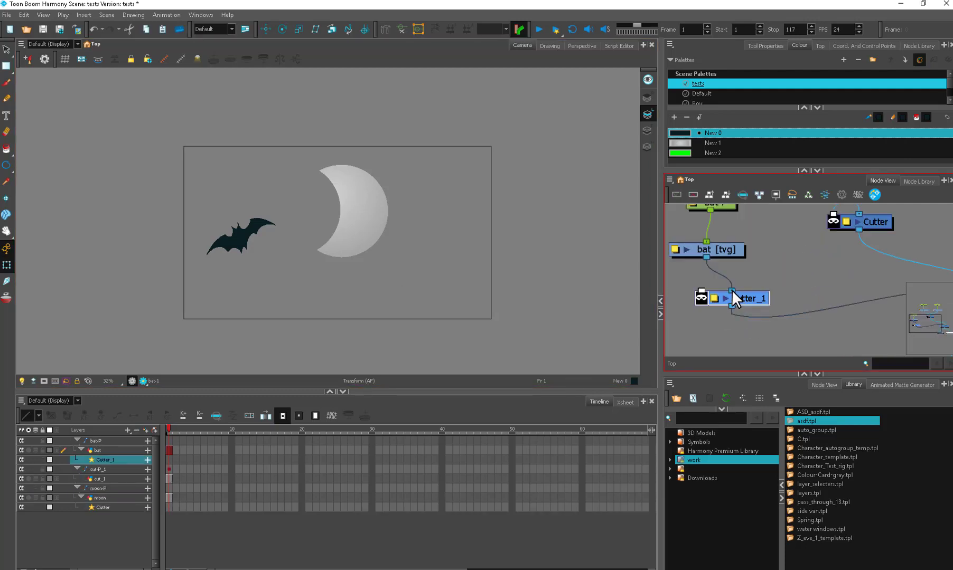
Connect the moon drawing to the second Cutter's matte port and invert that Cutter.
{"action": "scroll", "coordinate": [740, 306], "scroll_direction": "down", "scroll_amount": 2}
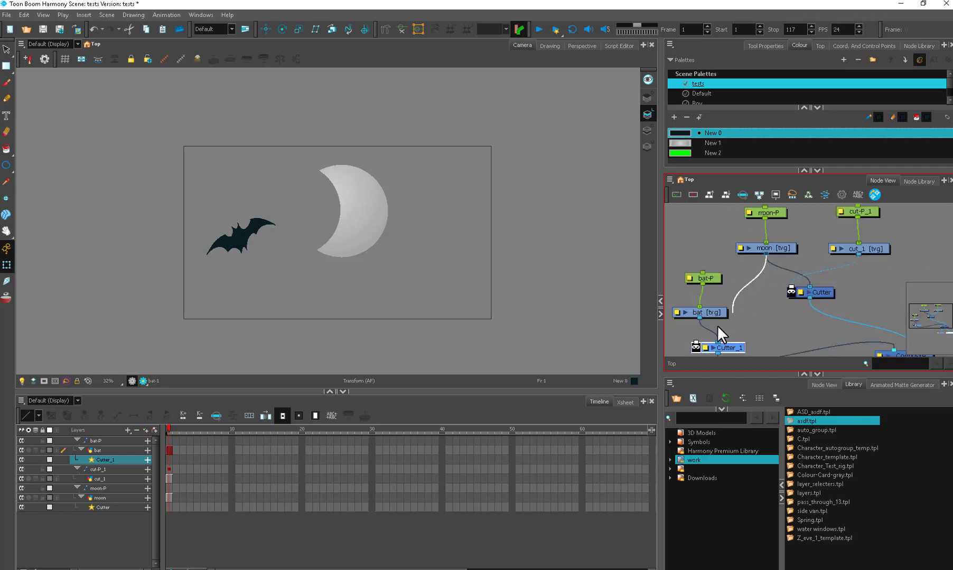
{"action": "left_click", "coordinate": [713, 275]}
{"action": "mouse_move", "coordinate": [249, 231]}
{"action": "left_mouse_down"}
{"action": "mouse_move", "coordinate": [329, 222]}
{"action": "mouse_move", "coordinate": [256, 238]}
{"action": "left_mouse_up"}
{"action": "left_click_drag", "start_coordinate": [696, 348], "coordinate": [695, 298]}
{"action": "left_click", "coordinate": [694, 298]}
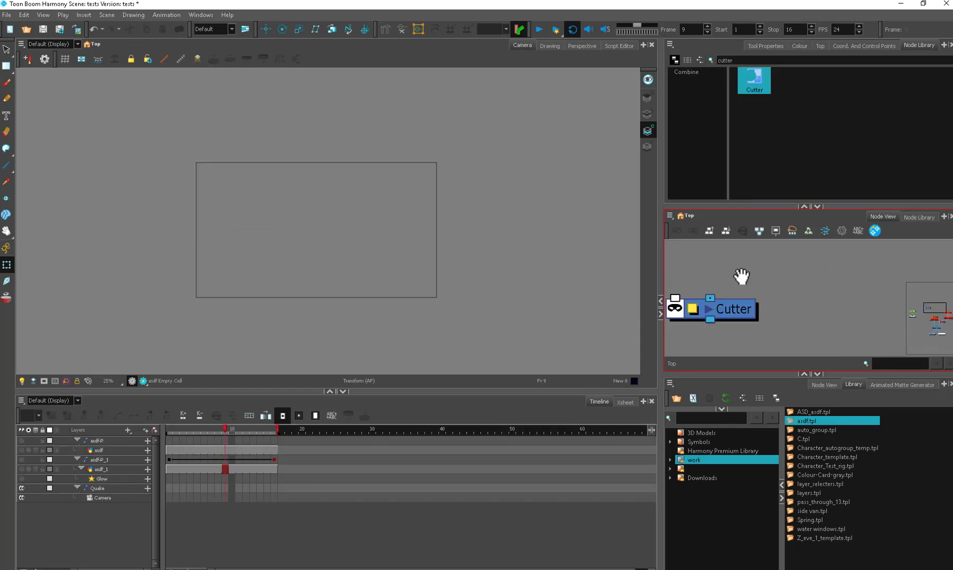
Toggle the matte inversion directly on the standalone Cutter node.
{"action": "left_click_drag", "start_coordinate": [739, 272], "coordinate": [790, 271]}
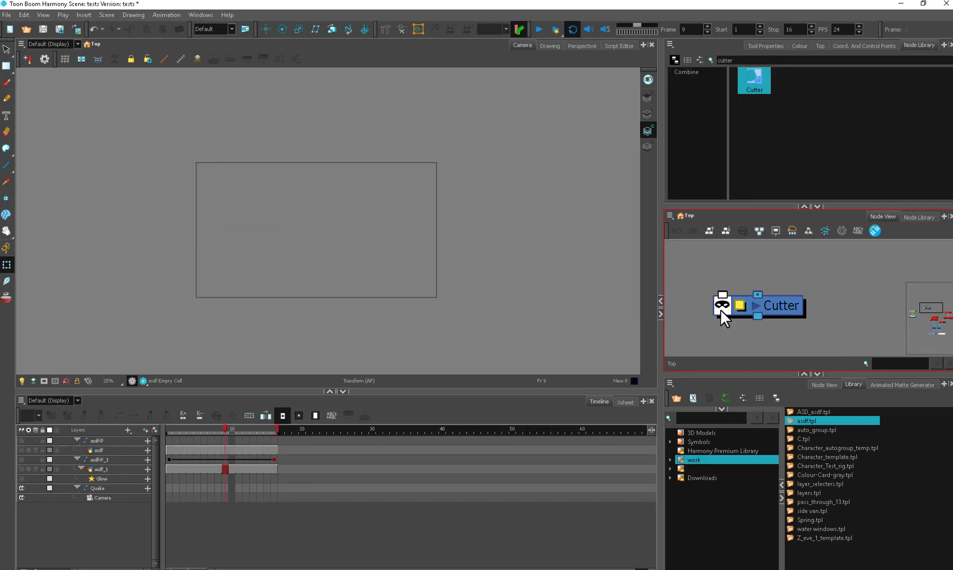
{"action": "left_click", "coordinate": [723, 307]}
{"action": "scroll", "coordinate": [723, 307], "scroll_direction": "up", "scroll_amount": 3}
{"action": "left_click_drag", "start_coordinate": [697, 322], "coordinate": [727, 326]}
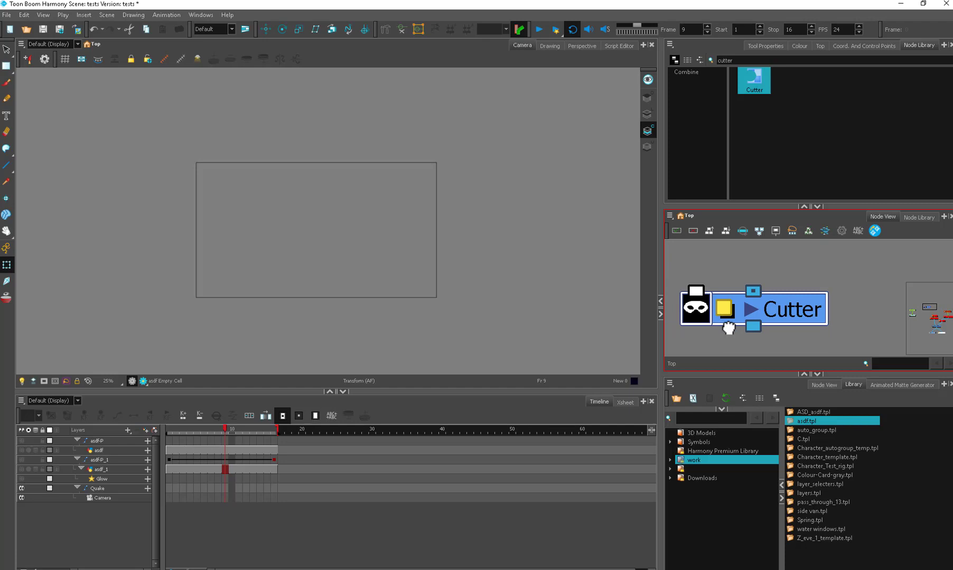
{"action": "left_click", "coordinate": [695, 309]}
Open the Cutter's layer properties and toggle its Inverted option on and off.
{"action": "double_click", "coordinate": [721, 310]}
{"action": "left_click", "coordinate": [513, 245]}
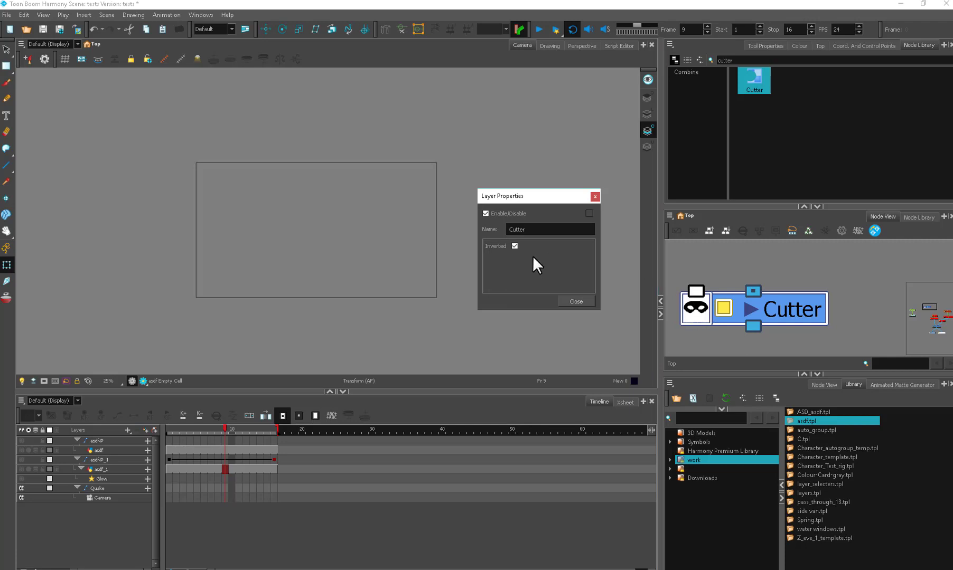
{"action": "left_click", "coordinate": [697, 312]}
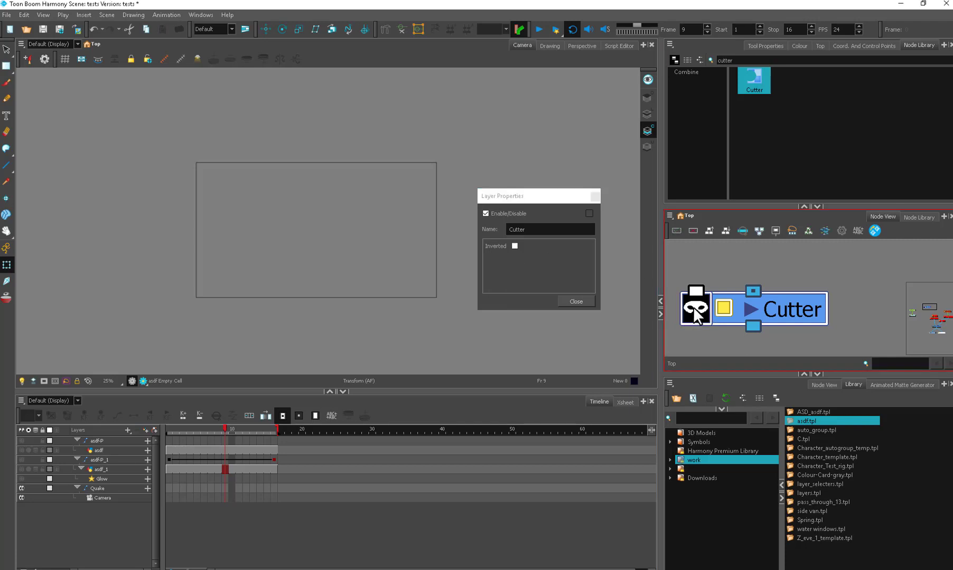
{"action": "left_click_drag", "start_coordinate": [696, 290], "coordinate": [716, 267]}
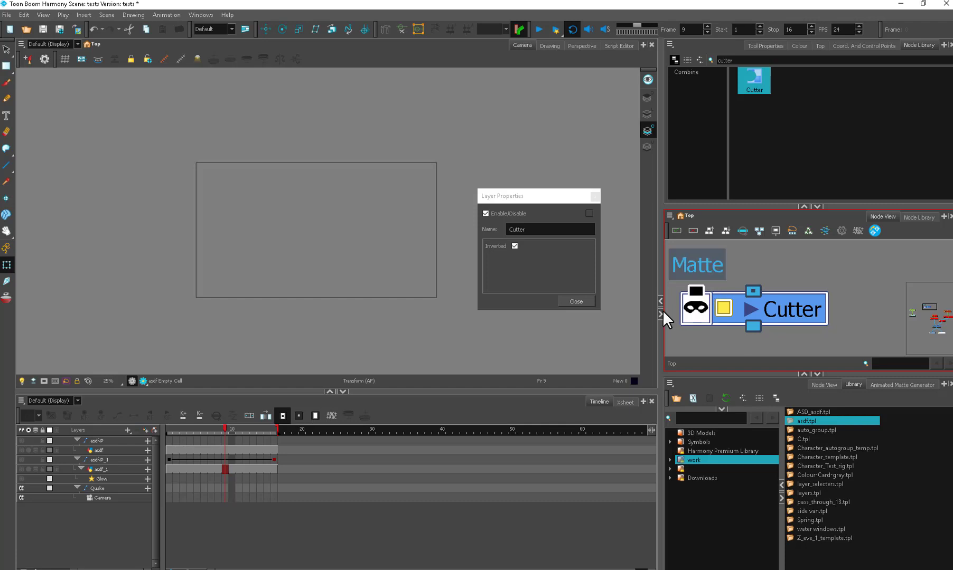
{"action": "left_click", "coordinate": [706, 309]}
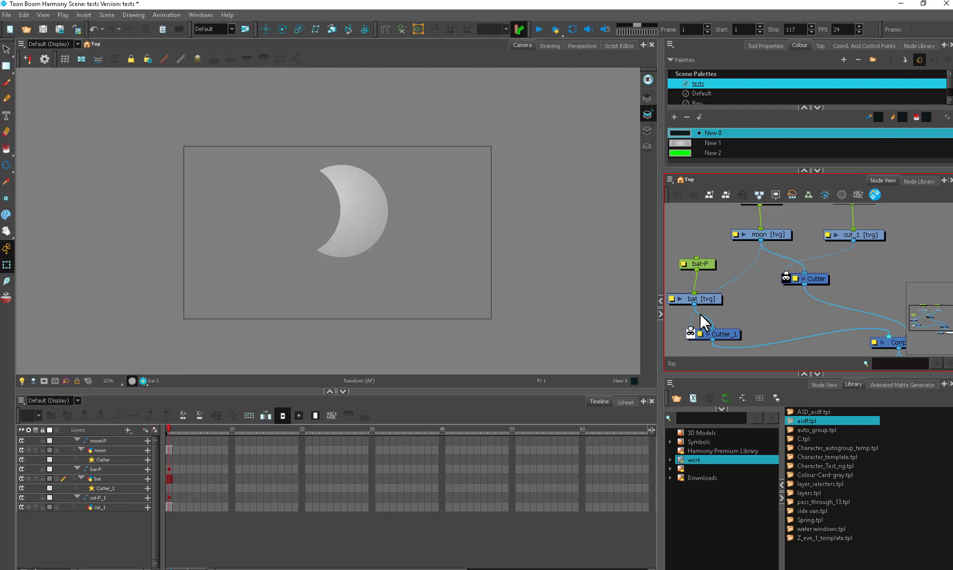
Move the bat-P peg so the bat overlaps the inner edge of the crescent moon.
{"action": "left_click", "coordinate": [687, 264]}
{"action": "left_click_drag", "start_coordinate": [251, 246], "coordinate": [338, 220]}
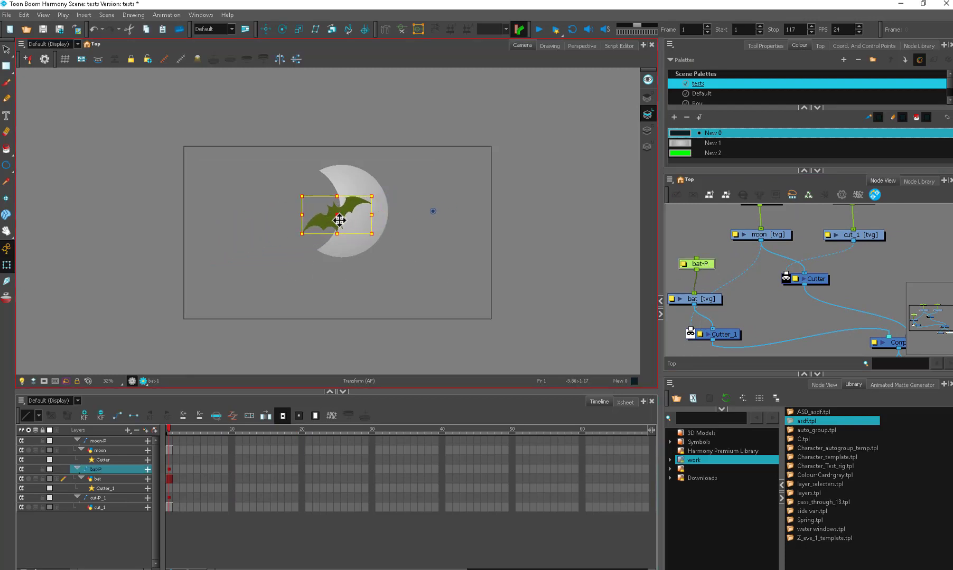
{"action": "key", "text": "Escape"}
{"action": "scroll", "coordinate": [368, 241], "scroll_direction": "up", "scroll_amount": 2}
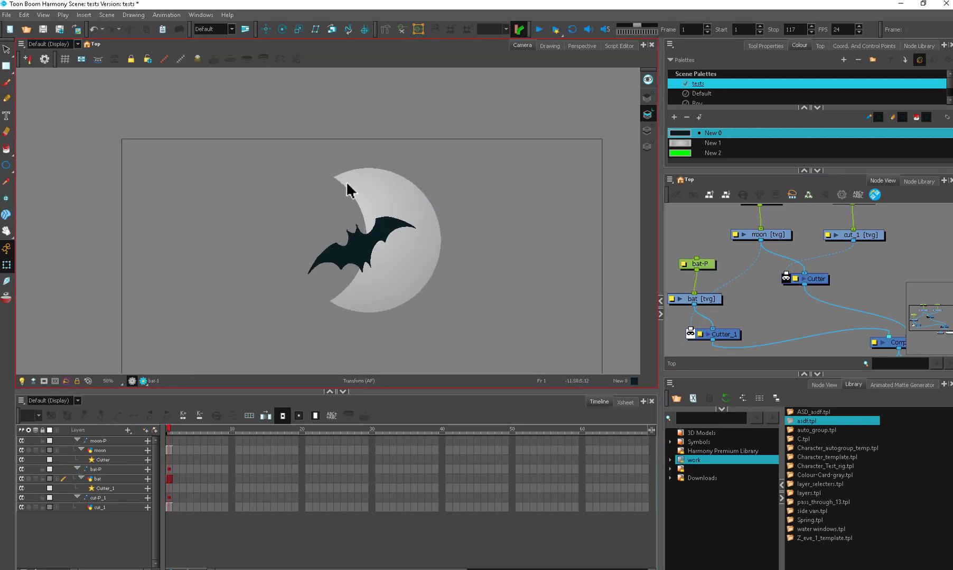
{"action": "scroll", "coordinate": [399, 195], "scroll_direction": "down", "scroll_amount": 2}
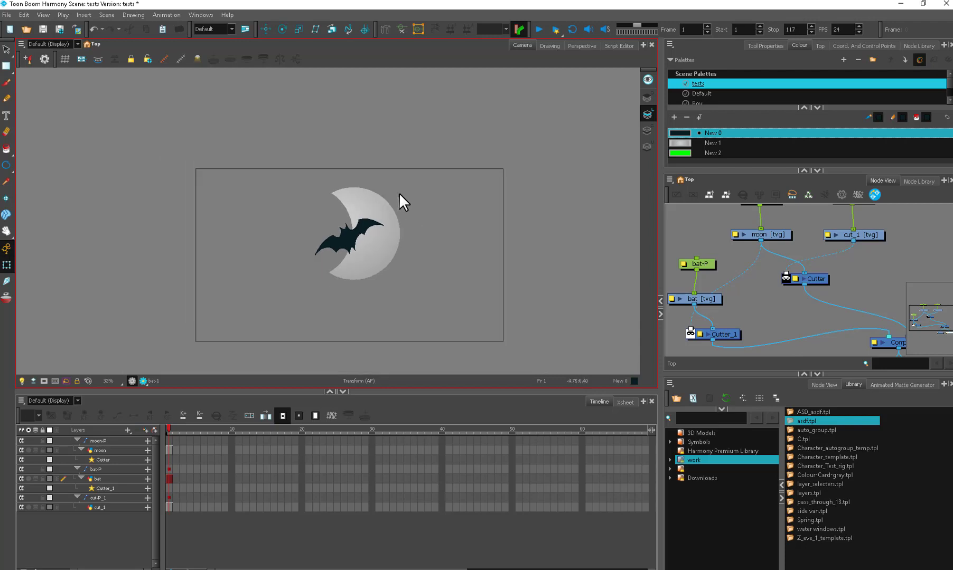
Feed the first Cutter's output into the second Cutter's matte port and move the bat farther right over the crescent.
{"action": "left_click_drag", "start_coordinate": [814, 297], "coordinate": [693, 307]}
{"action": "left_click", "coordinate": [808, 261]}
{"action": "left_click", "coordinate": [706, 238]}
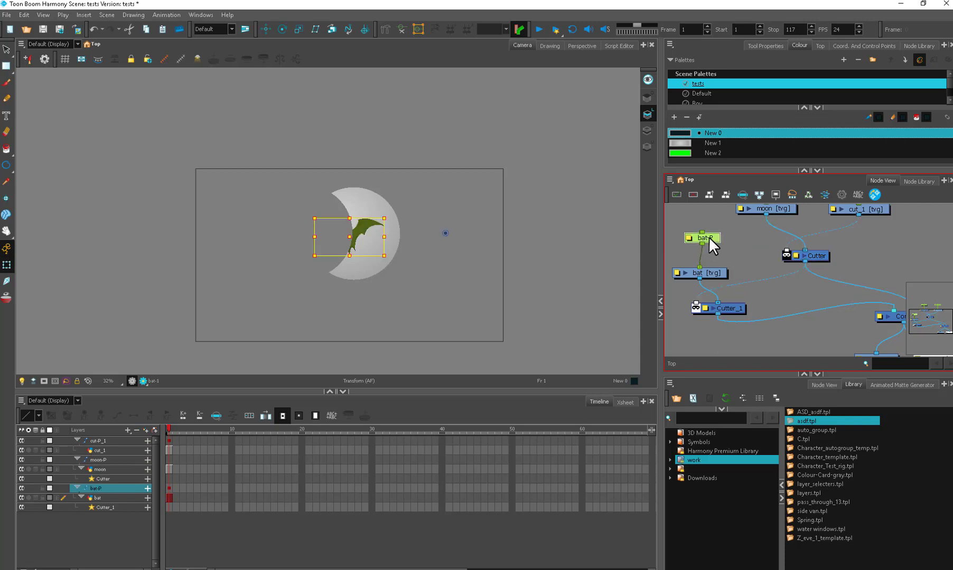
{"action": "left_click_drag", "start_coordinate": [341, 238], "coordinate": [377, 228]}
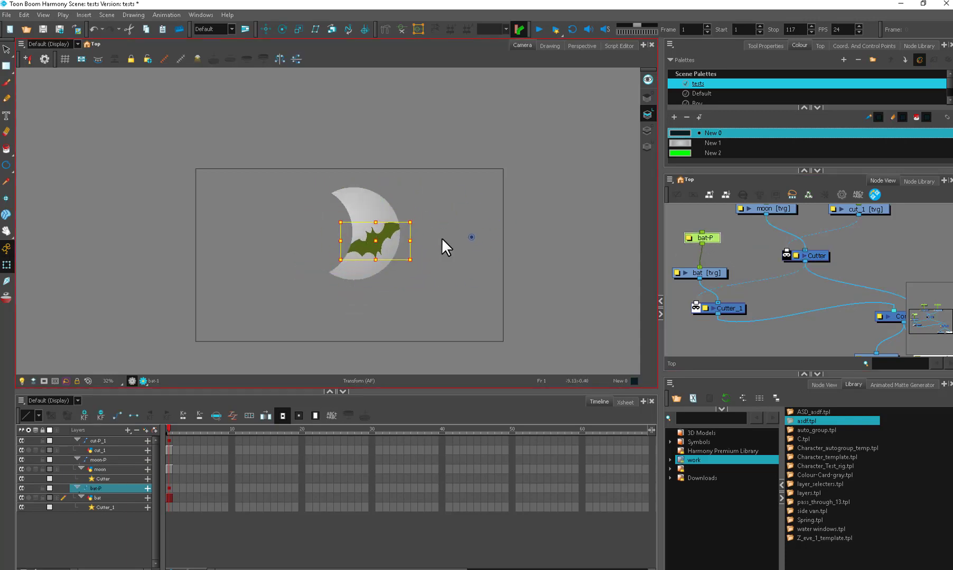
Move the Composite node closer beneath the two Cutter nodes.
{"action": "scroll", "coordinate": [796, 309], "scroll_direction": "down", "scroll_amount": 1}
{"action": "left_click_drag", "start_coordinate": [791, 299], "coordinate": [735, 285]}
{"action": "scroll", "coordinate": [795, 285], "scroll_direction": "down", "scroll_amount": 1}
{"action": "left_click_drag", "start_coordinate": [849, 283], "coordinate": [804, 320]}
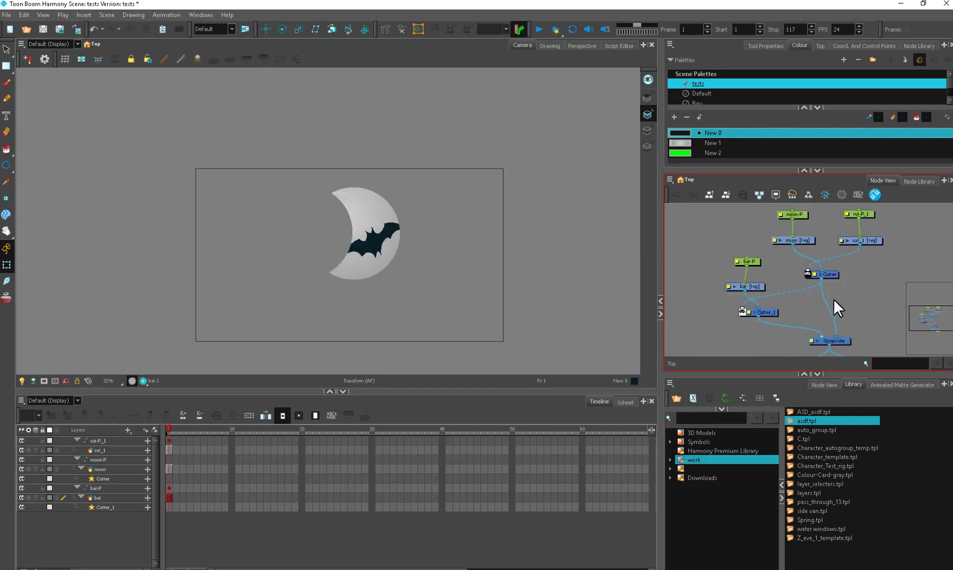
Try moving the bat upward over the crescent with the bat-P peg, and undo the move.
{"action": "left_click", "coordinate": [755, 261]}
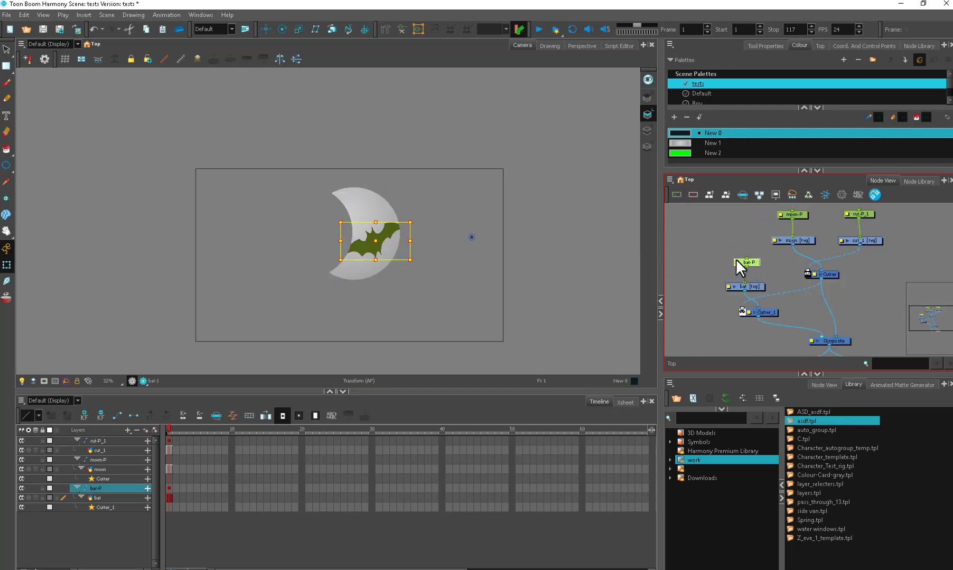
{"action": "left_click_drag", "start_coordinate": [385, 251], "coordinate": [381, 228]}
{"action": "key", "text": "ctrl+z"}
Place the bat and bat-P nodes higher above Cutter_1 and reposition the bat over the crescent.
{"action": "left_click", "coordinate": [790, 283]}
{"action": "left_click_drag", "start_coordinate": [790, 283], "coordinate": [700, 305]}
{"action": "left_click", "coordinate": [749, 256]}
{"action": "left_click_drag", "start_coordinate": [704, 300], "coordinate": [709, 274]}
{"action": "left_click_drag", "start_coordinate": [308, 249], "coordinate": [371, 245]}
{"action": "left_click", "coordinate": [744, 285]}
{"action": "scroll", "coordinate": [745, 285], "scroll_direction": "up", "scroll_amount": 1}
{"action": "left_click_drag", "start_coordinate": [744, 285], "coordinate": [770, 273]}
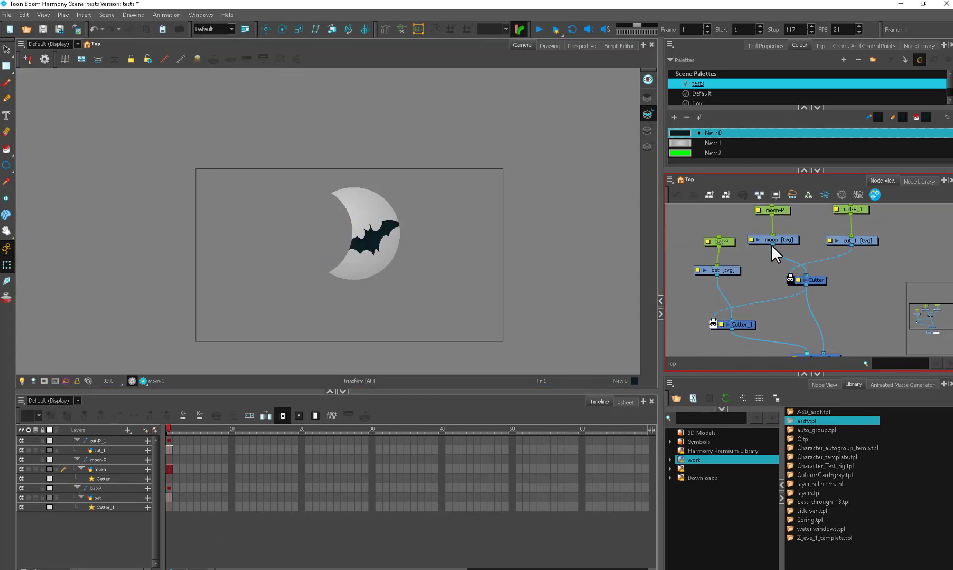
Delete the Cutter_1 node and unplug the leftover connection from the first Cutter to the Composite.
{"action": "left_click", "coordinate": [744, 324]}
{"action": "key", "text": "Delete"}
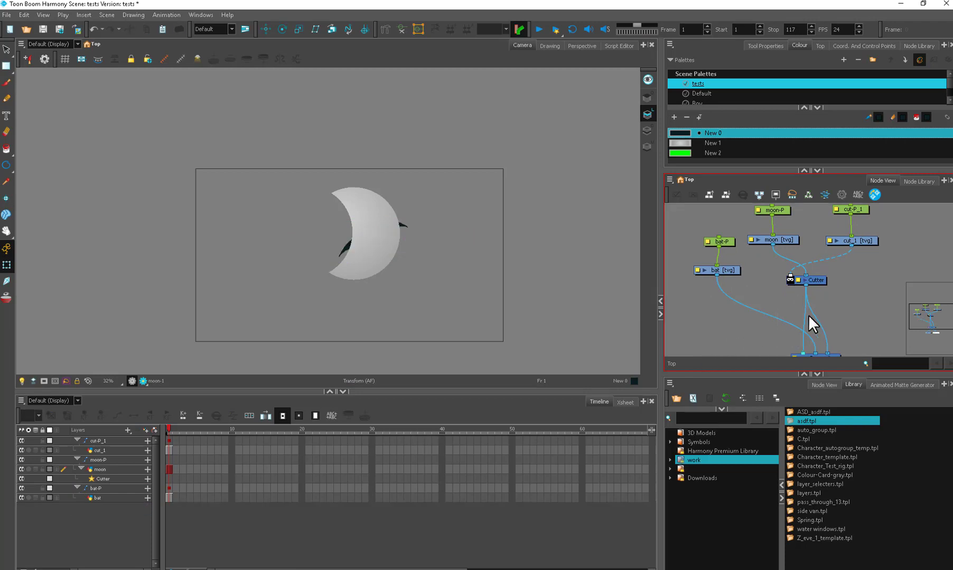
{"action": "left_click_drag", "start_coordinate": [802, 353], "coordinate": [727, 320]}
Connect the first Cutter's output directly to the bat drawing's matte port and align the bat-P peg above the drawing.
{"action": "left_click_drag", "start_coordinate": [733, 270], "coordinate": [737, 291]}
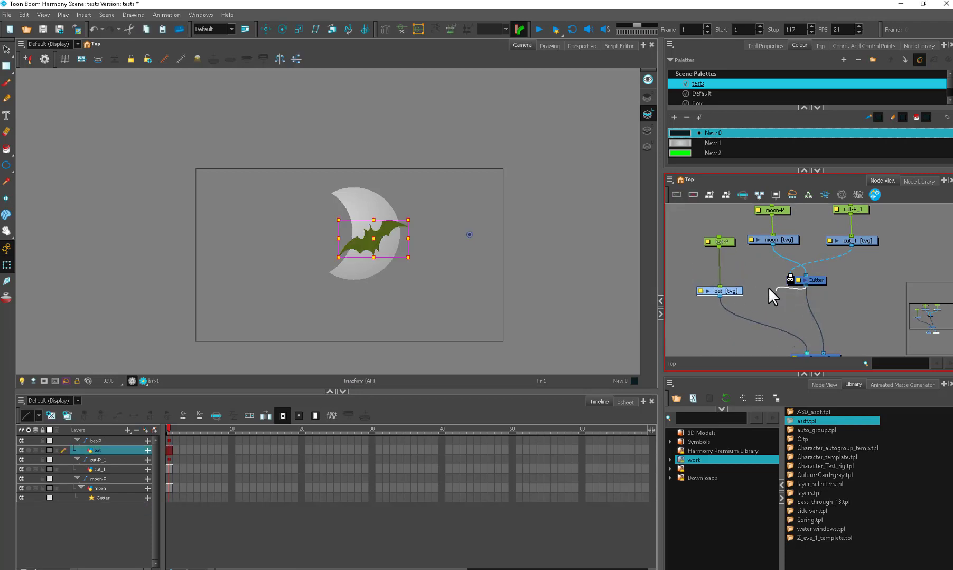
{"action": "left_click_drag", "start_coordinate": [805, 285], "coordinate": [698, 290]}
{"action": "left_click_drag", "start_coordinate": [729, 245], "coordinate": [733, 287]}
{"action": "scroll", "coordinate": [709, 298], "scroll_direction": "up", "scroll_amount": 1}
{"action": "scroll", "coordinate": [733, 288], "scroll_direction": "up", "scroll_amount": 1}
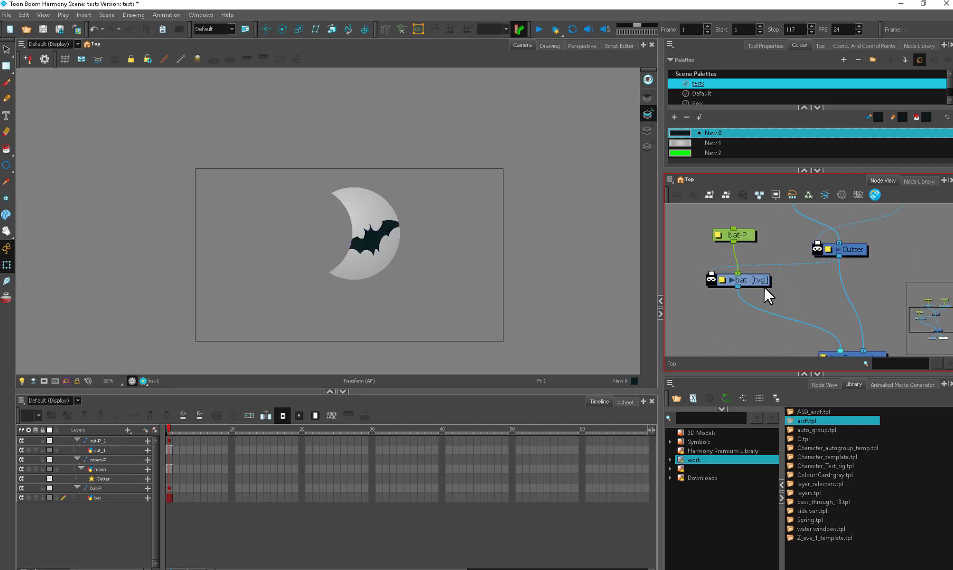
Add a duplicate bat with its peg and a Cutter_1 node, wiring bat_1 and the first Cutter's matte through it to the Composite.
{"action": "left_click", "coordinate": [852, 247]}
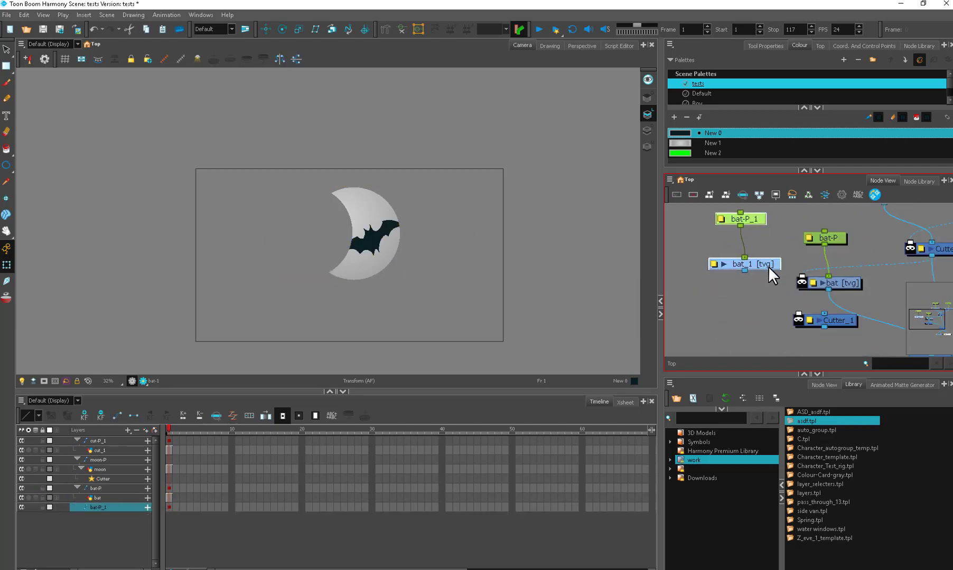
{"action": "scroll", "coordinate": [732, 267], "scroll_direction": "down", "scroll_amount": 1}
{"action": "left_click_drag", "start_coordinate": [770, 274], "coordinate": [760, 319]}
{"action": "scroll", "coordinate": [770, 298], "scroll_direction": "up", "scroll_amount": 2}
{"action": "scroll", "coordinate": [763, 307], "scroll_direction": "down", "scroll_amount": 1}
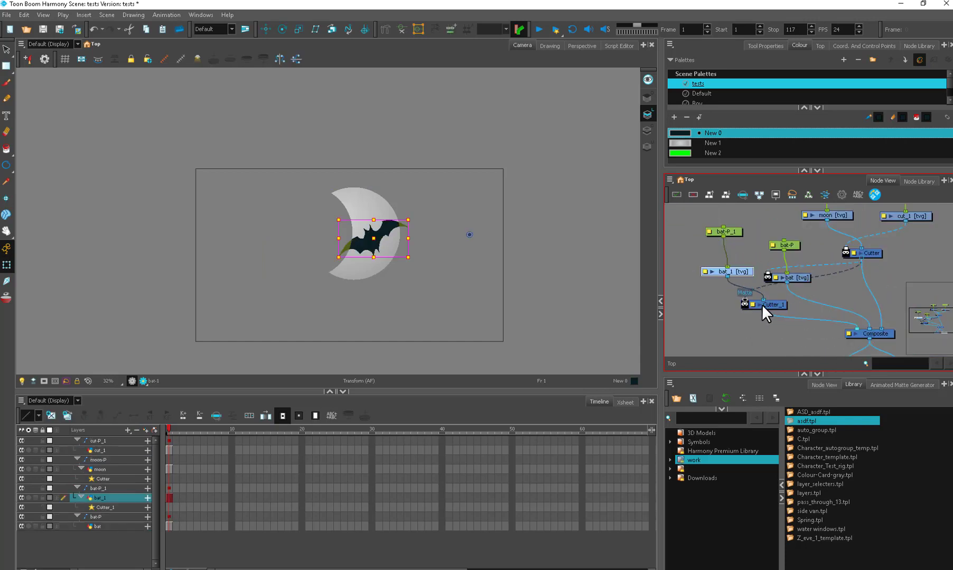
{"action": "left_click_drag", "start_coordinate": [766, 305], "coordinate": [733, 293]}
Move the duplicate bat up above the first bat using the bat-P_1 peg.
{"action": "left_click", "coordinate": [741, 236]}
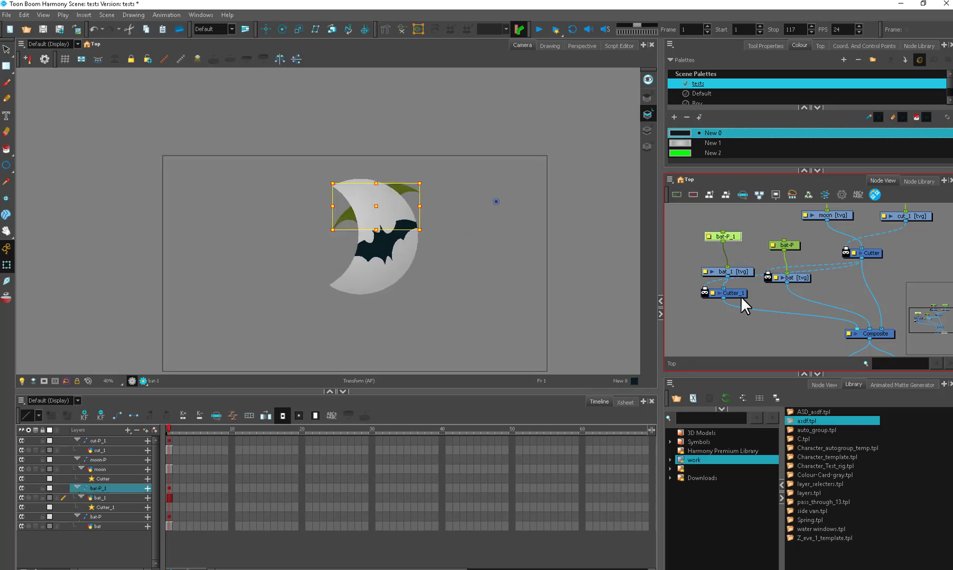
{"action": "scroll", "coordinate": [731, 282], "scroll_direction": "up", "scroll_amount": 1}
{"action": "scroll", "coordinate": [707, 274], "scroll_direction": "up", "scroll_amount": 1}
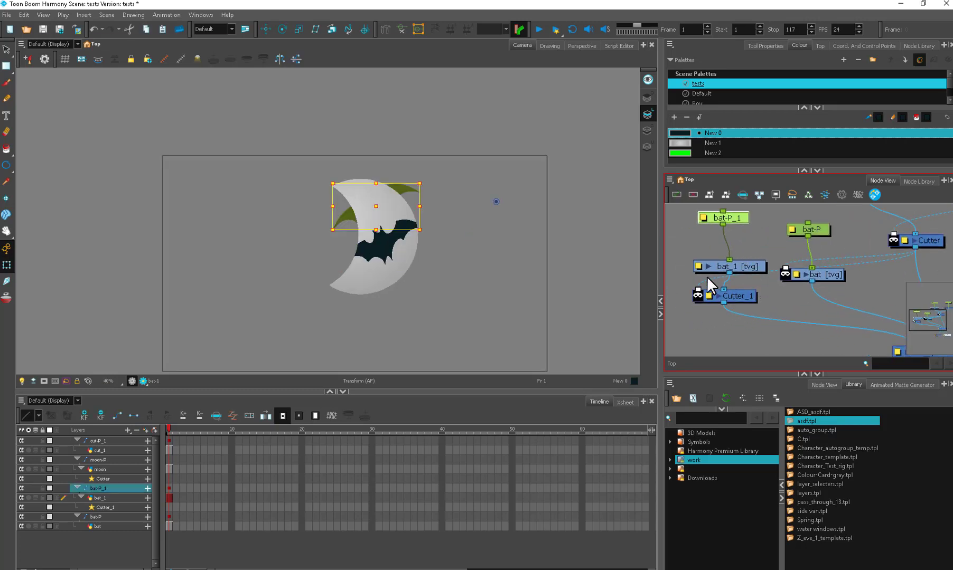
Nudge the first Cutter, bat-P and bat nodes to space them out beside the duplicate bat's nodes.
{"action": "left_click_drag", "start_coordinate": [928, 239], "coordinate": [918, 229]}
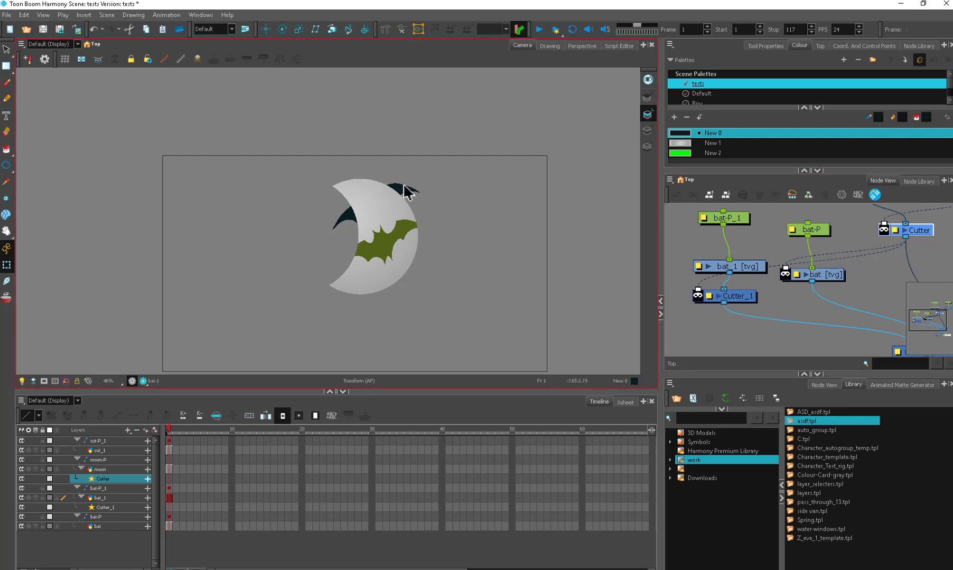
{"action": "right_click", "coordinate": [802, 271]}
{"action": "left_click", "coordinate": [840, 258]}
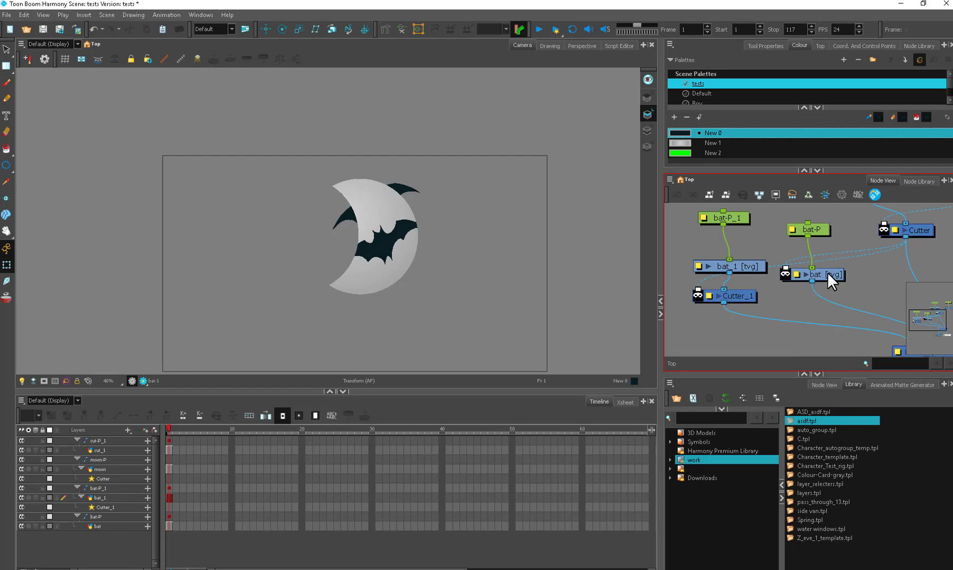
{"action": "left_click_drag", "start_coordinate": [827, 272], "coordinate": [837, 280]}
{"action": "left_click_drag", "start_coordinate": [824, 229], "coordinate": [834, 241]}
{"action": "left_click_drag", "start_coordinate": [838, 281], "coordinate": [840, 283]}
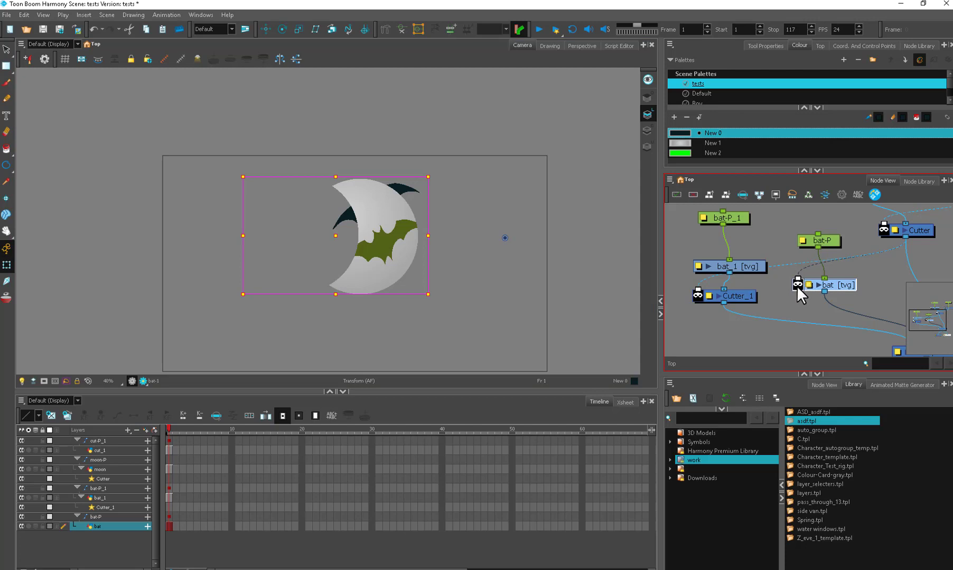
Toggle the bat drawing's matte inversion and back, and switch Cutter_1's inversion to show the duplicate bat only inside the crescent.
{"action": "left_click", "coordinate": [797, 286]}
{"action": "left_click", "coordinate": [796, 284]}
{"action": "left_click", "coordinate": [698, 295]}
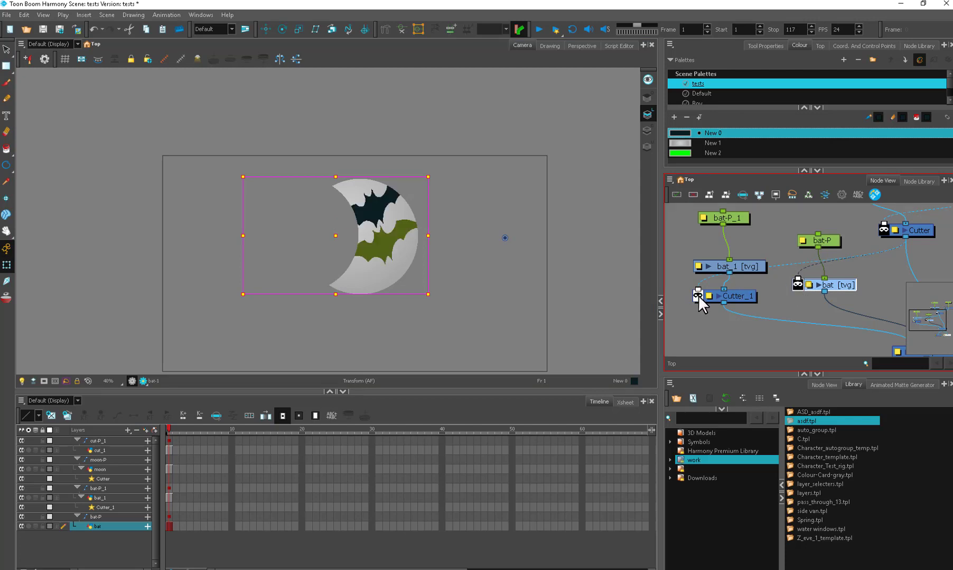
Reposition the bat and bat-P nodes beside Cutter_1 and clear the selection.
{"action": "left_click_drag", "start_coordinate": [832, 287], "coordinate": [824, 295]}
{"action": "left_click_drag", "start_coordinate": [830, 246], "coordinate": [831, 248]}
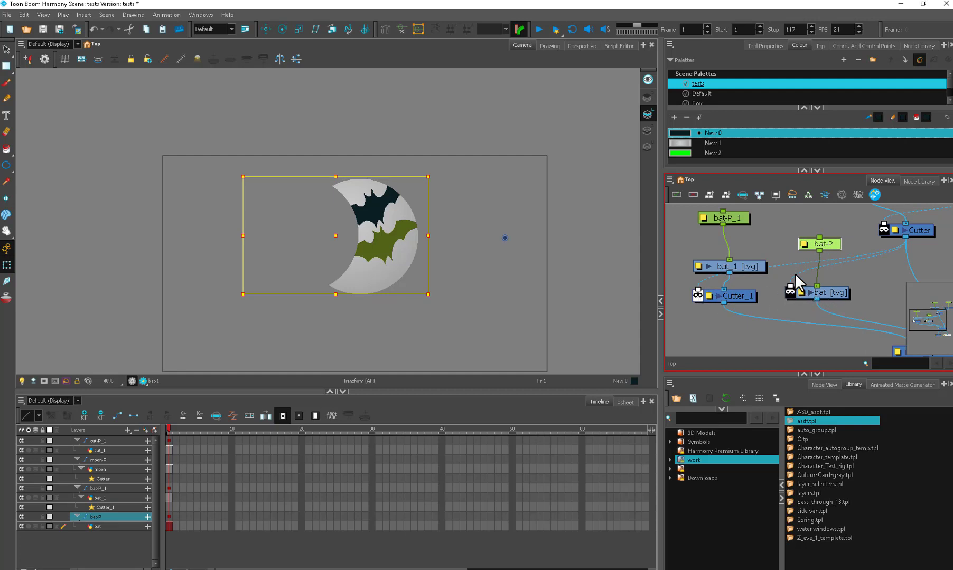
{"action": "left_click", "coordinate": [784, 297]}
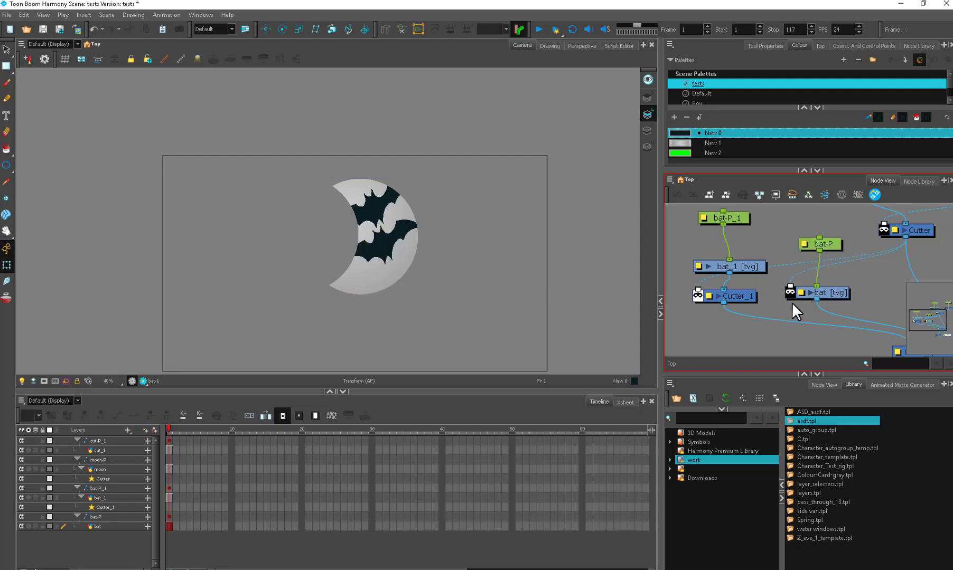
{"action": "left_click_drag", "start_coordinate": [861, 274], "coordinate": [816, 285]}
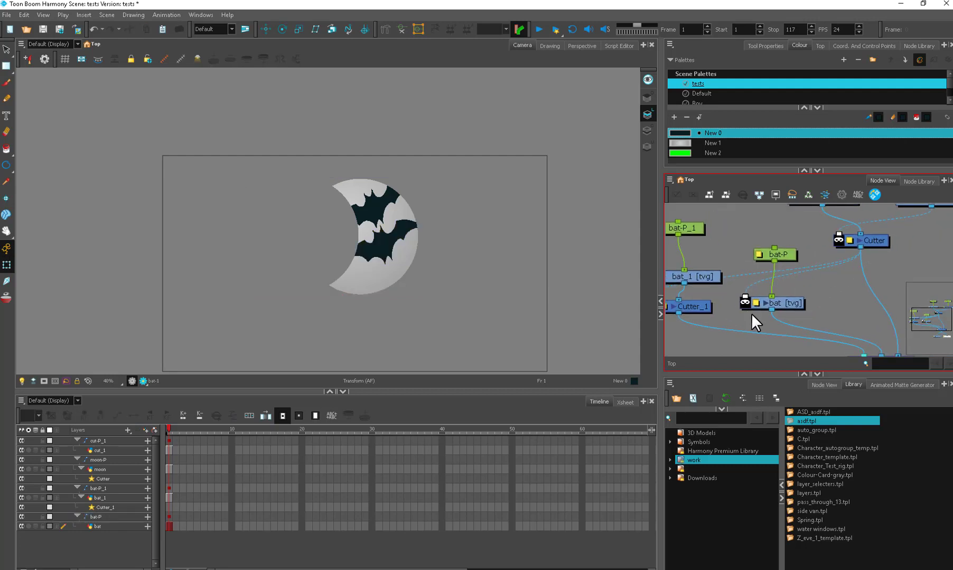
{"action": "left_click", "coordinate": [786, 303]}
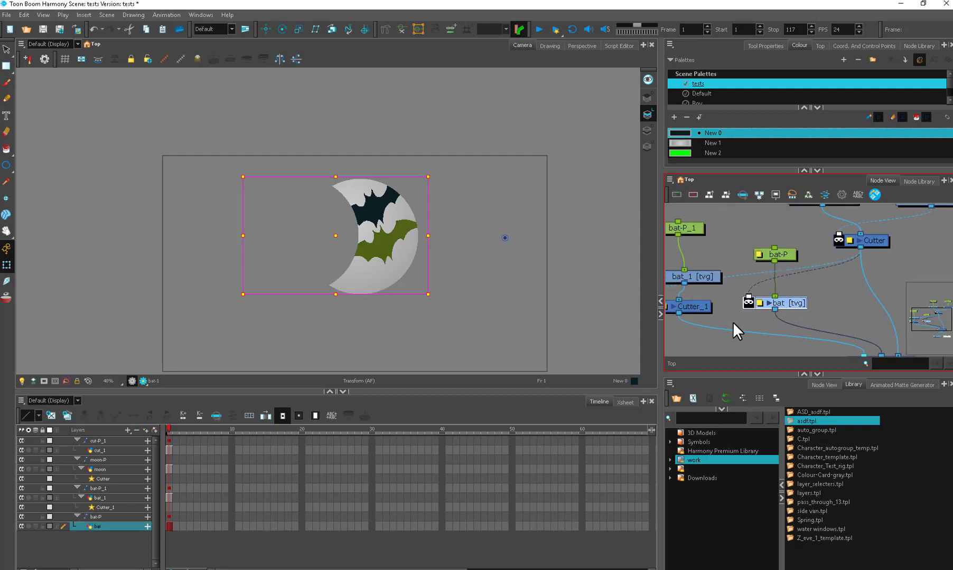
{"action": "key", "text": "1"}
{"action": "key", "text": "1"}
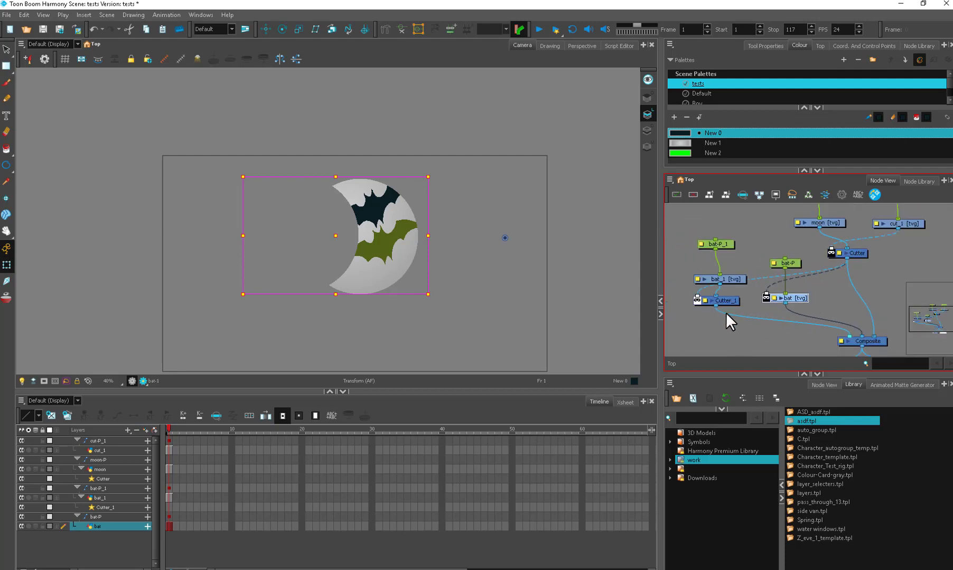
{"action": "left_click", "coordinate": [596, 312]}
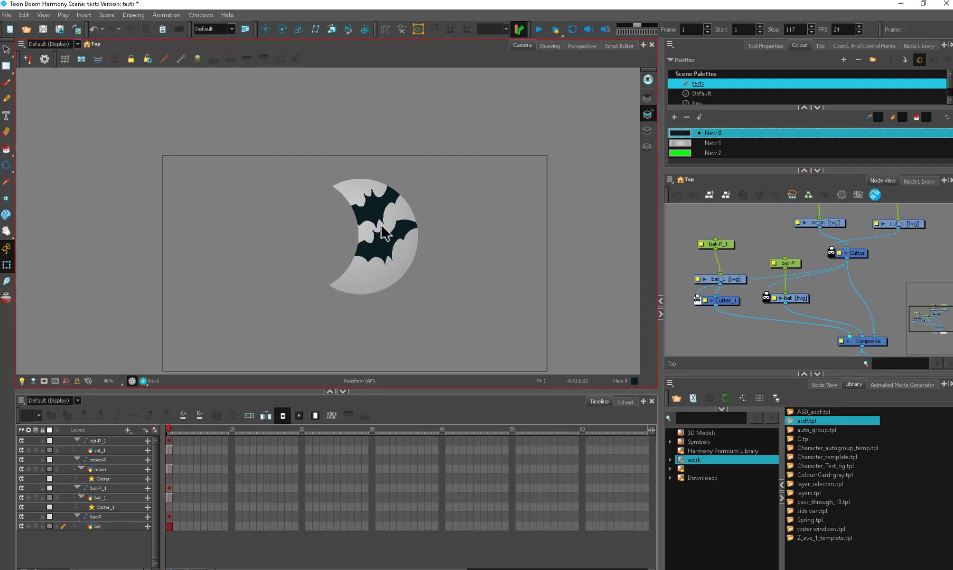